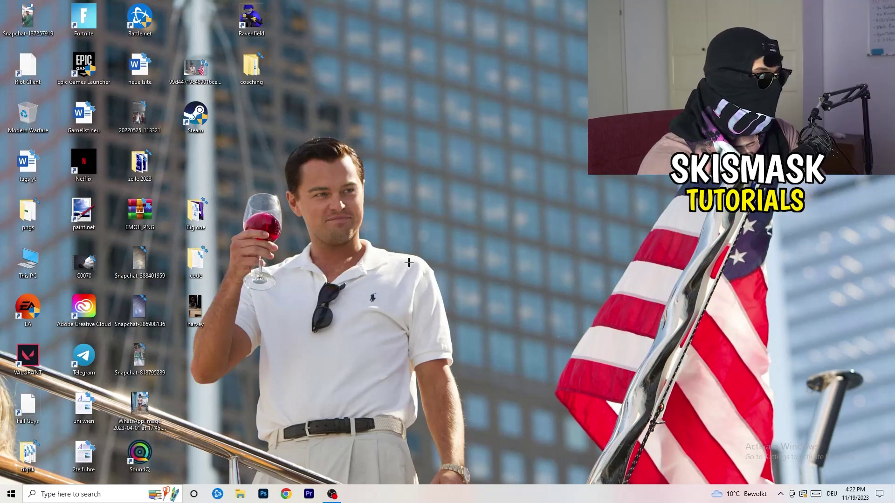
# Open Task Manager at full size, show its performance data, and bring up Resource Monitor maximized.
pyautogui.rightClick(432, 501)
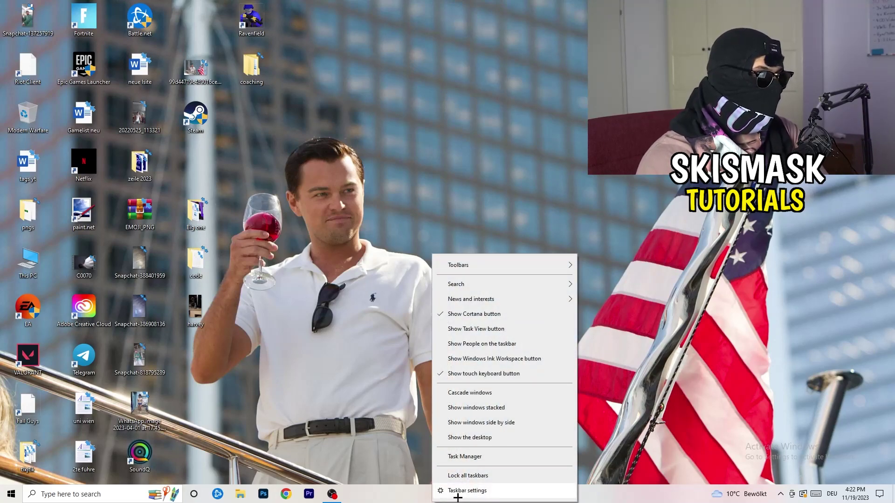
pyautogui.click(465, 457)
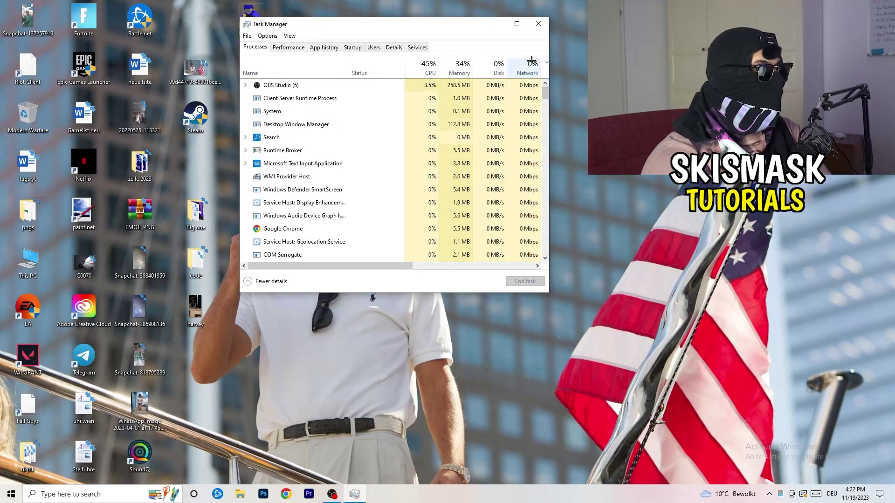
pyautogui.click(518, 23)
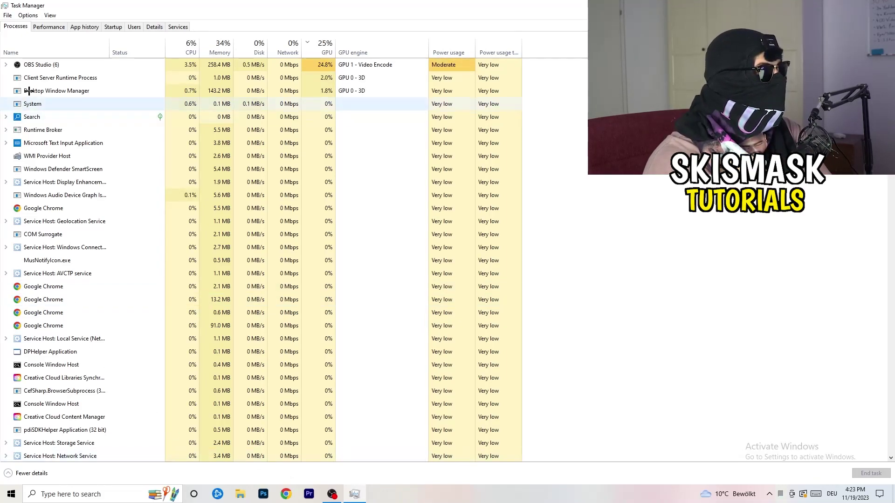
pyautogui.click(49, 27)
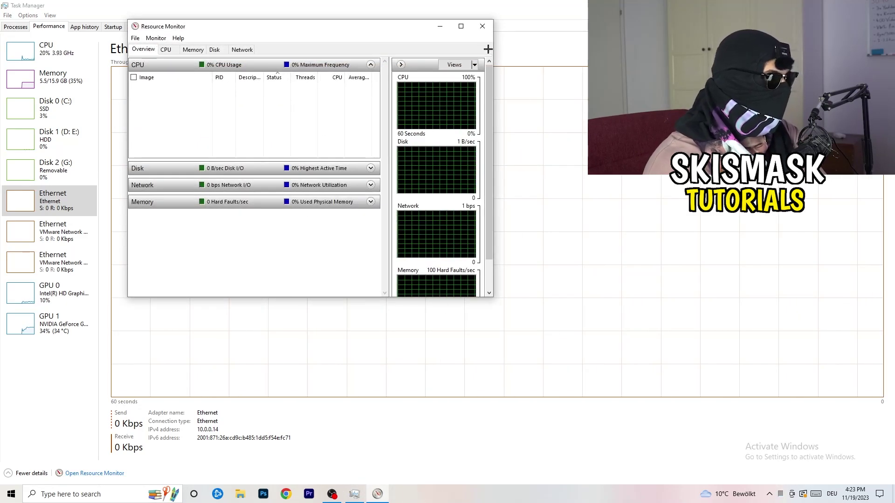
pyautogui.click(460, 24)
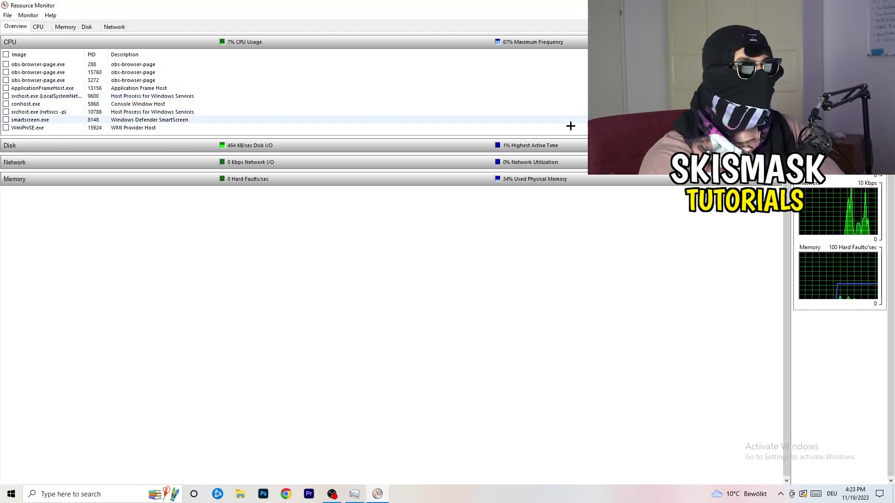
# Check the options for the conhost.exe process and the network activity in Resource Monitor, and close both monitoring windows.
pyautogui.rightClick(533, 104)
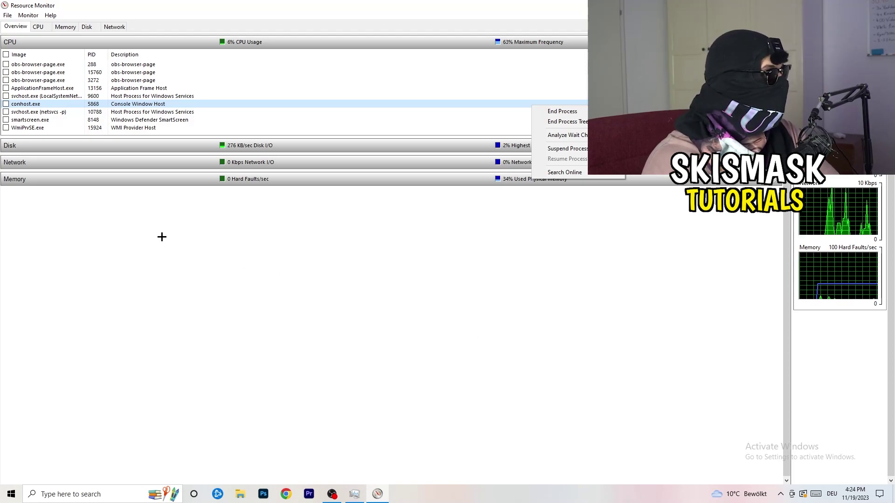
pyautogui.click(114, 26)
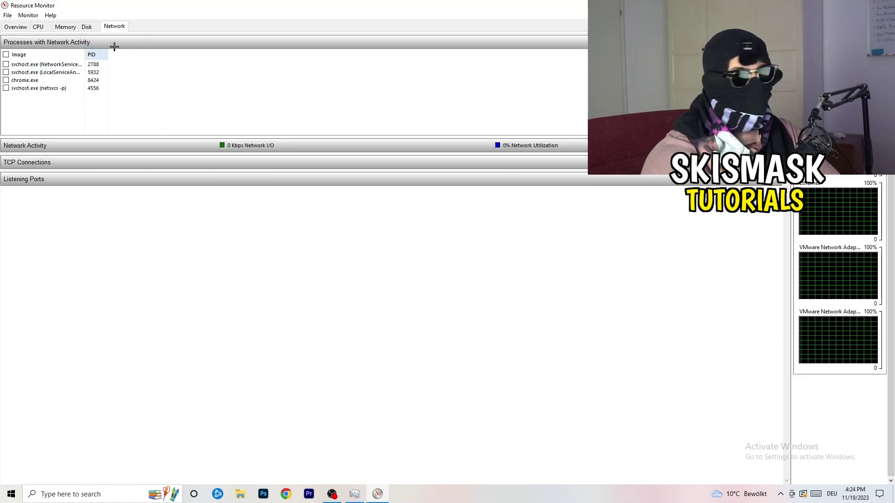
pyautogui.click(16, 27)
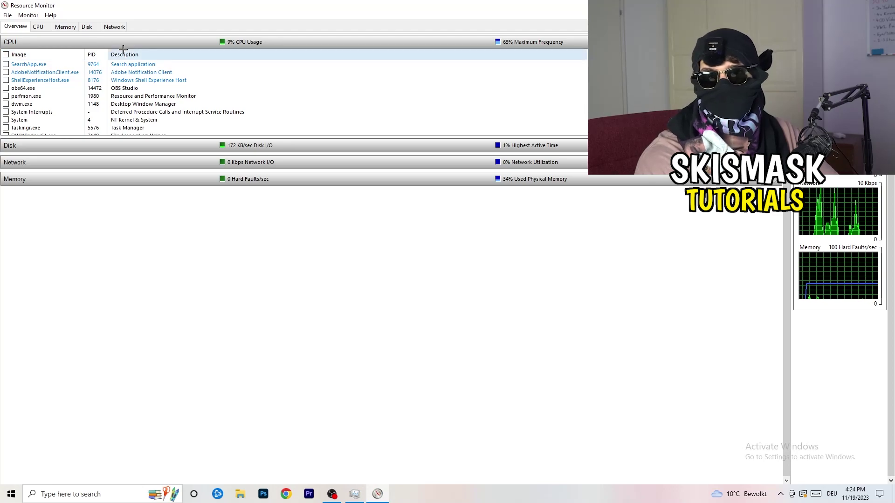
pyautogui.click(114, 27)
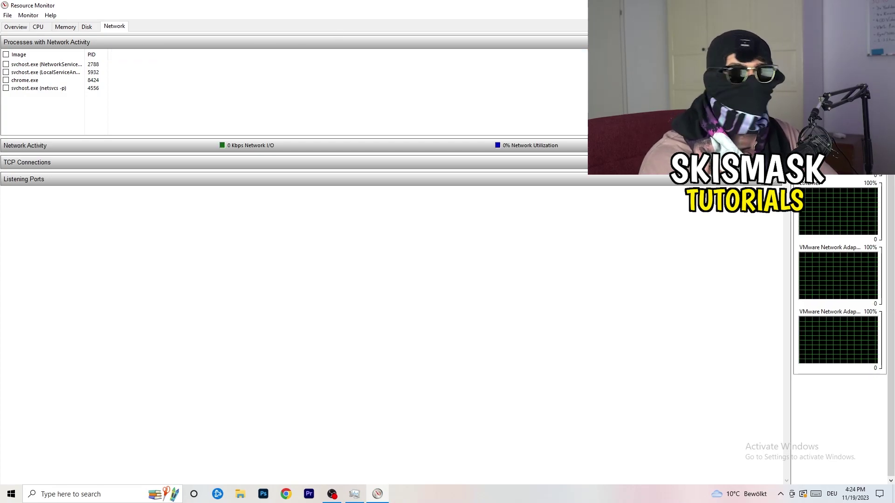
pyautogui.hotkey('alt', 'F4')
pyautogui.hotkey('alt', 'F4')
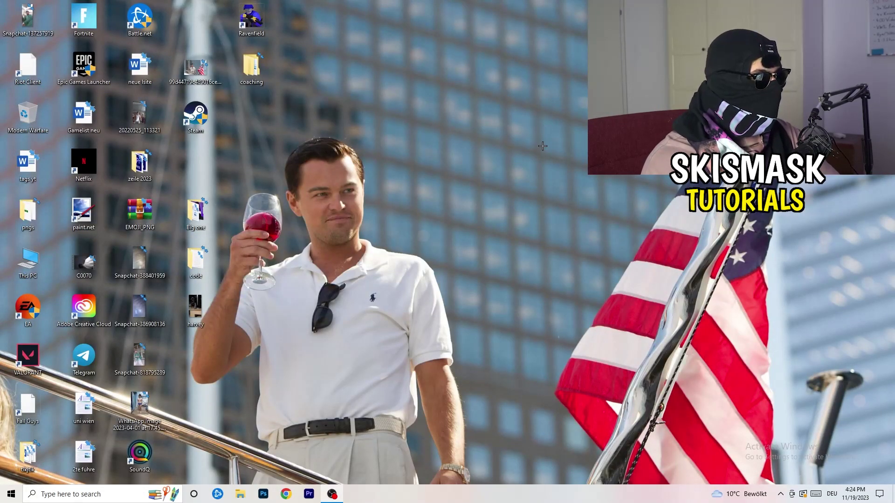
# Open the Network & Internet status page in Windows Settings.
pyautogui.click(11, 494)
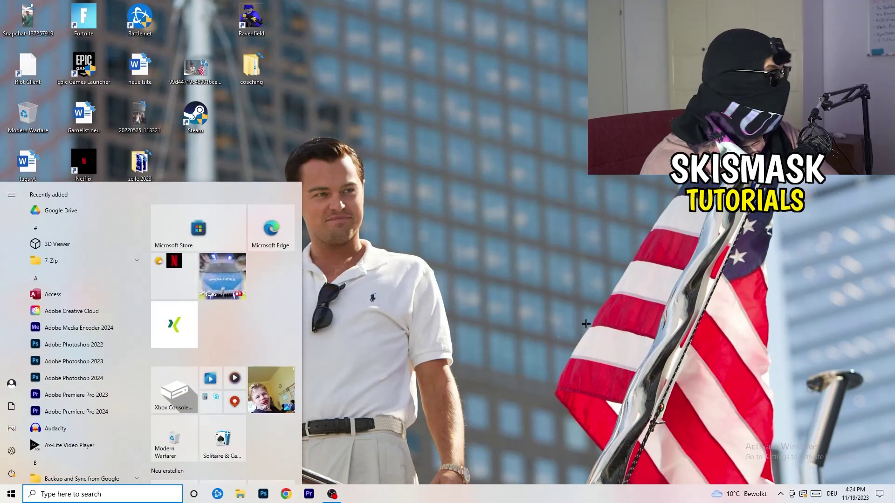
pyautogui.press('super+i')
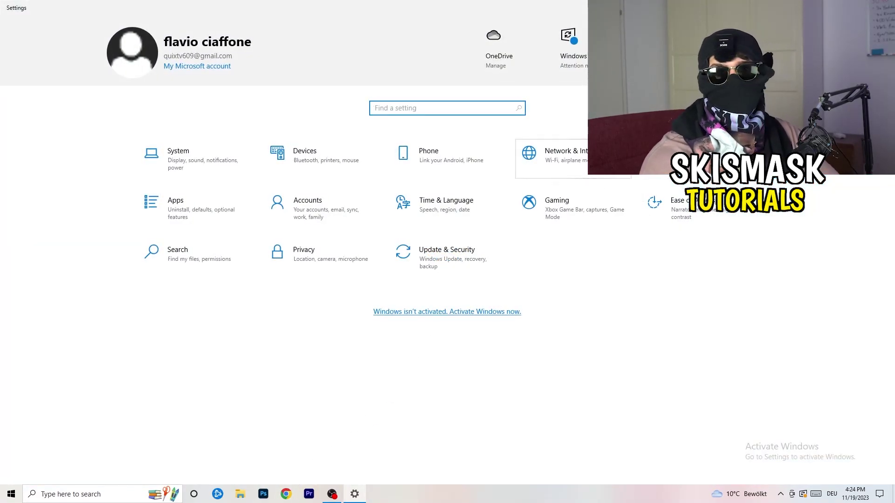
pyautogui.click(608, 161)
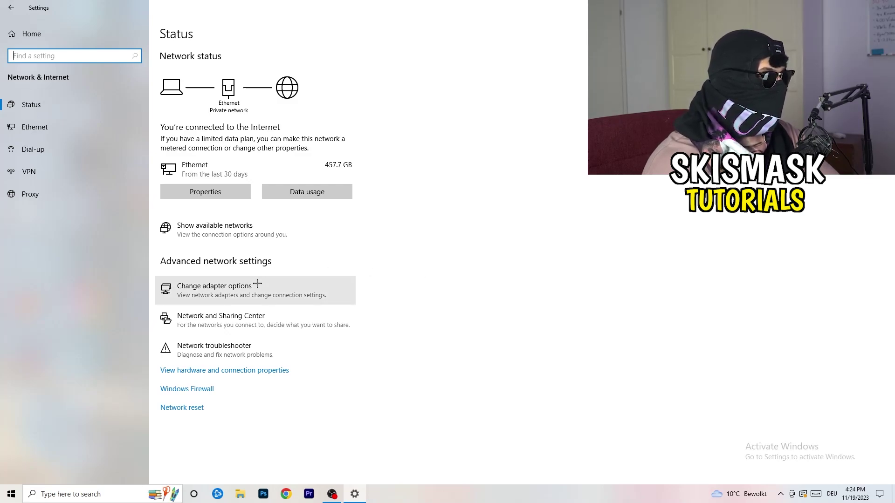
# Start the network troubleshooter for all network adapters and close it while it is detecting problems.
pyautogui.click(232, 356)
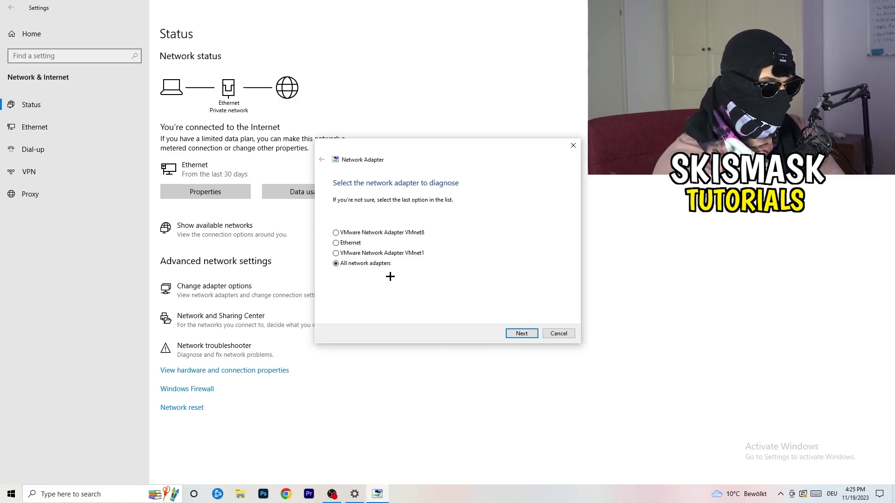
pyautogui.click(520, 335)
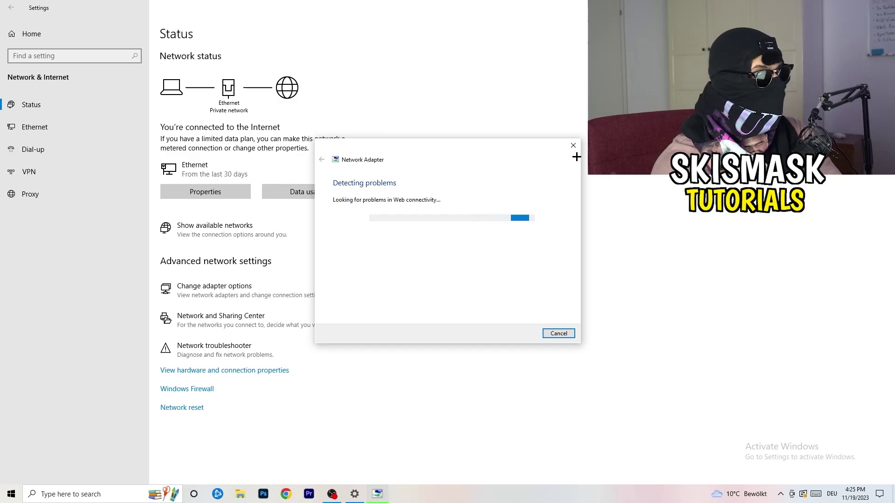
pyautogui.click(573, 146)
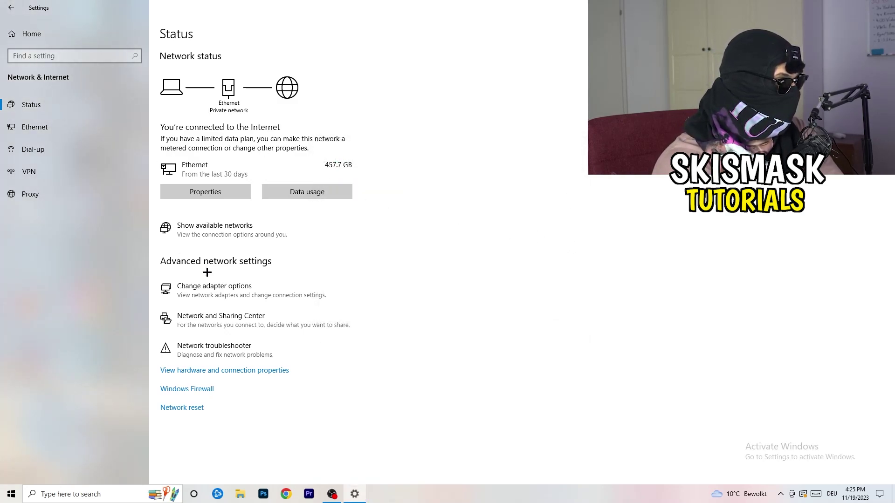
# Disable and re-enable the Ethernet adapter in the adapter options, and close the Network Connections window.
pyautogui.click(232, 295)
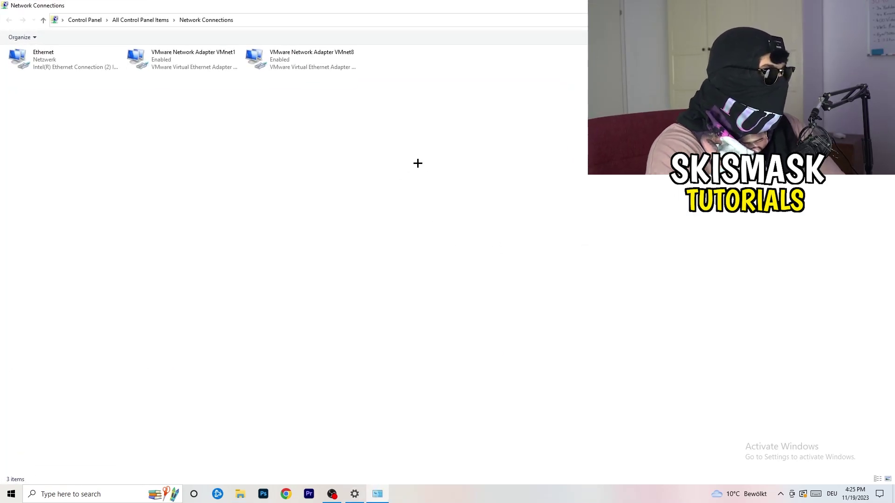
pyautogui.click(62, 57)
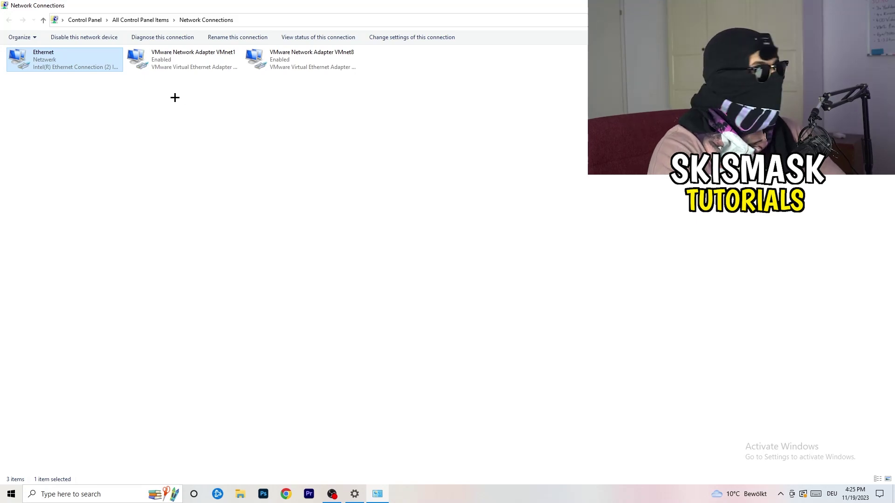
pyautogui.rightClick(76, 56)
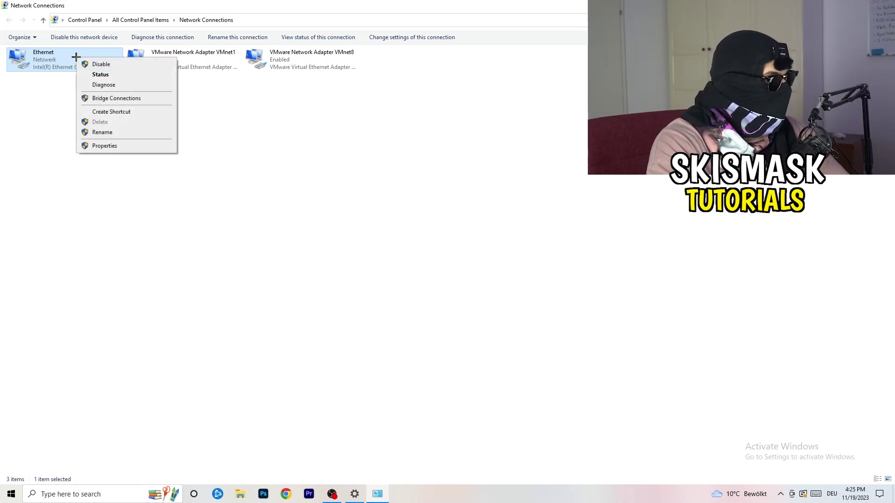
pyautogui.click(101, 64)
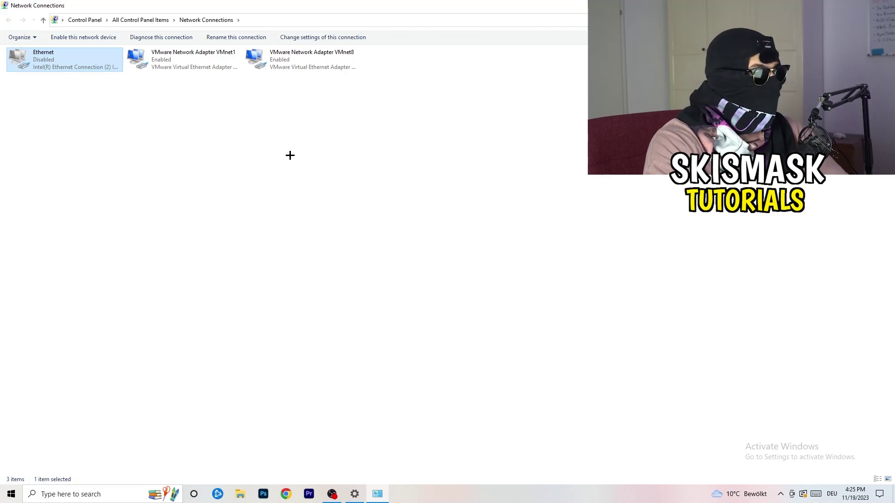
pyautogui.rightClick(47, 67)
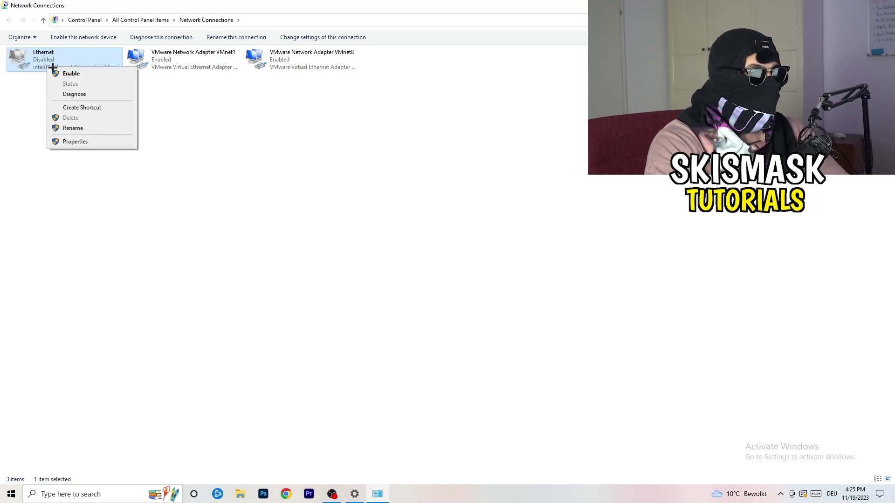
pyautogui.click(89, 74)
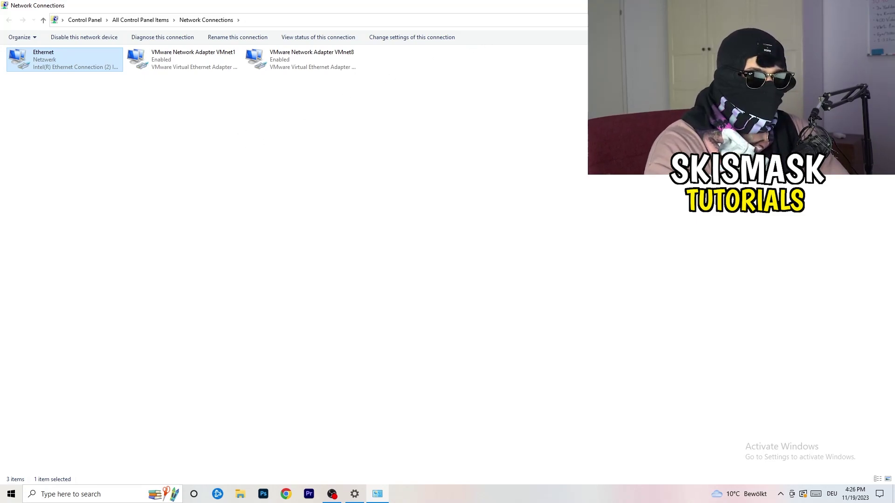
pyautogui.hotkey('alt', 'F4')
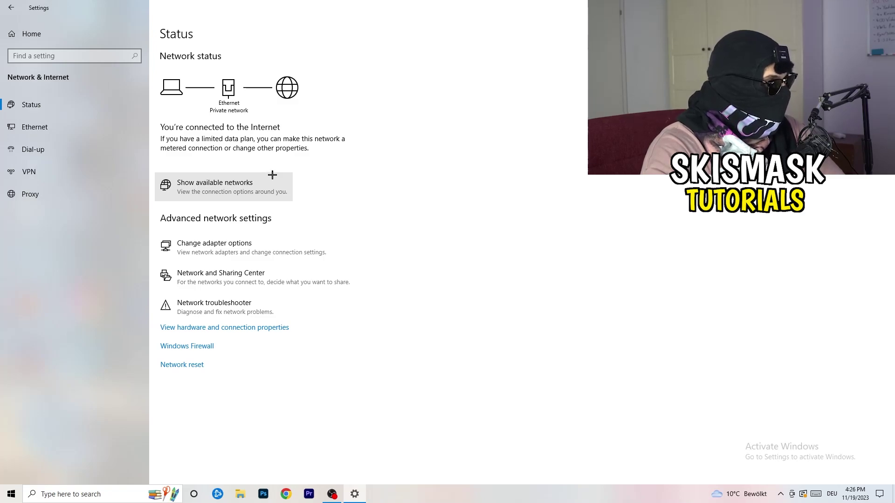
# Open the Internet Protocol Version 4 (TCP/IPv4) properties of the Ethernet connection from the Network and Sharing Center.
pyautogui.click(265, 281)
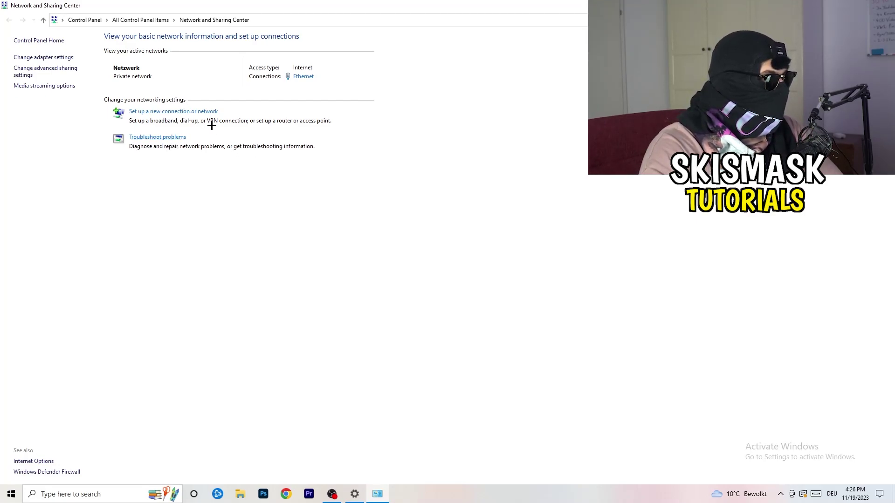
pyautogui.click(303, 78)
pyautogui.moveTo(445, 149); pyautogui.dragTo(227, 91)
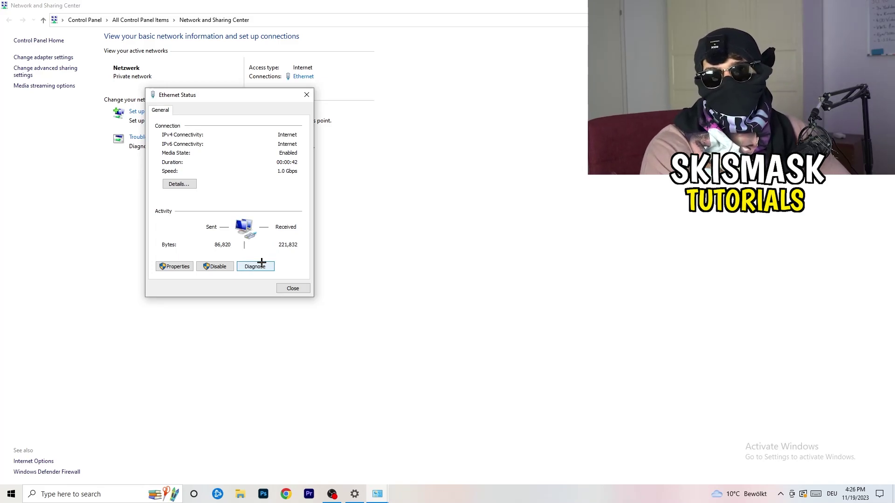
pyautogui.click(180, 267)
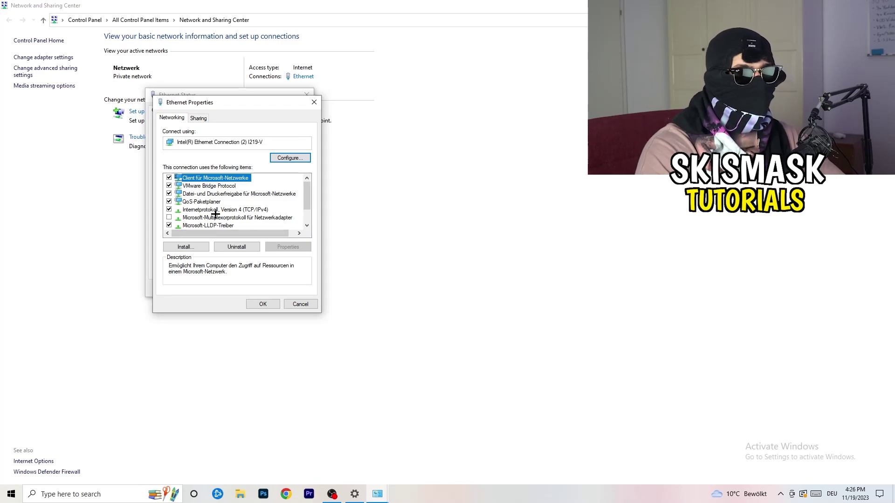
pyautogui.scroll(-1, 216, 210)
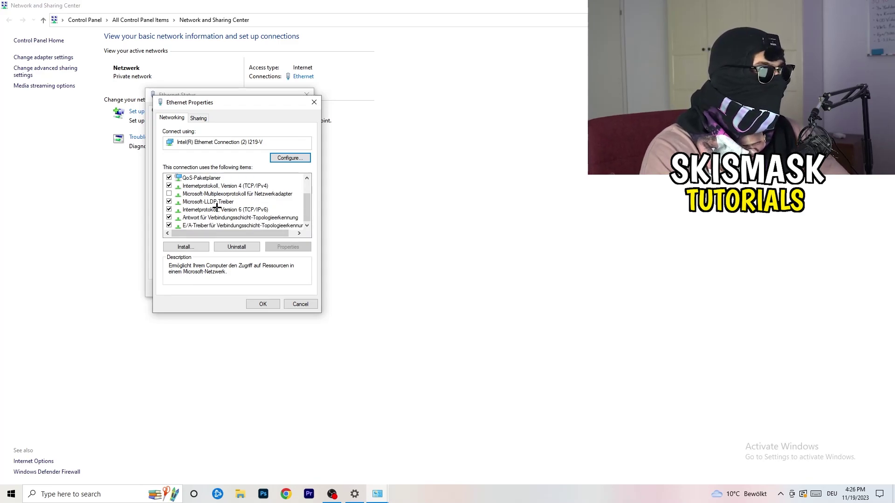
pyautogui.scroll(1, 220, 206)
pyautogui.scroll(-1, 221, 207)
pyautogui.scroll(1, 221, 207)
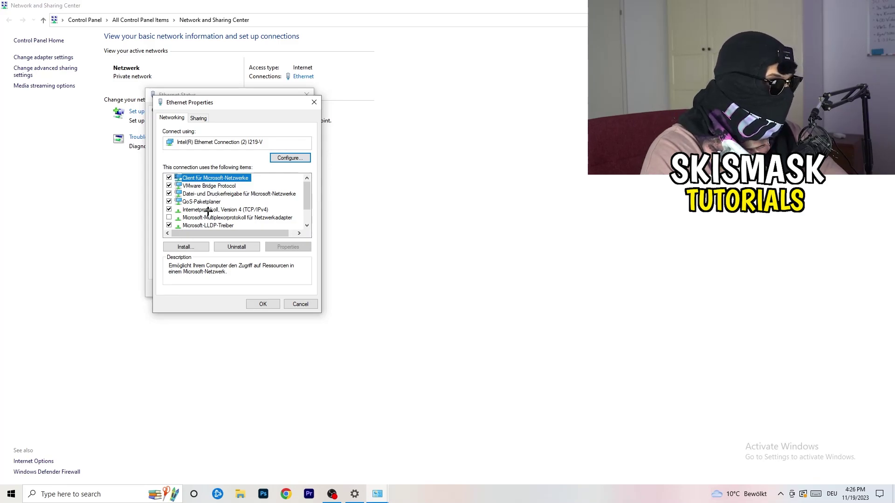
pyautogui.doubleClick(208, 209)
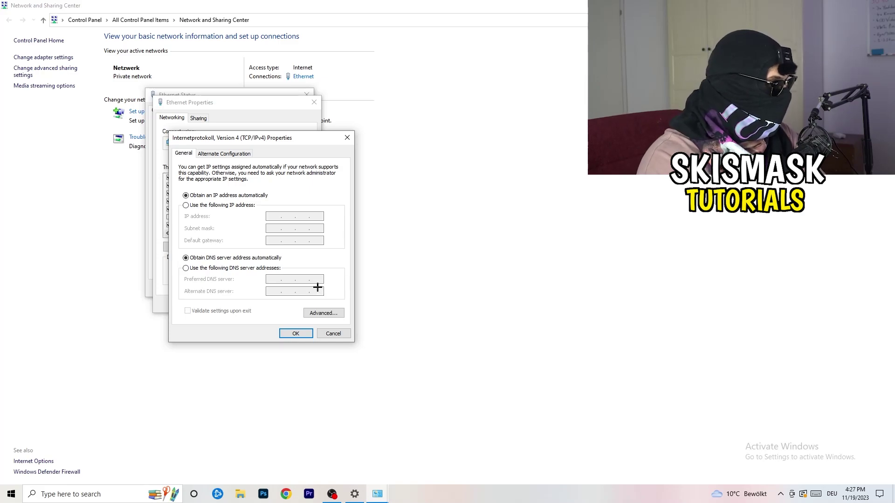
# Switch IPv4 to a manually specified IP address, discard the change, and close the Ethernet dialogs and the Network and Sharing Center.
pyautogui.click(189, 206)
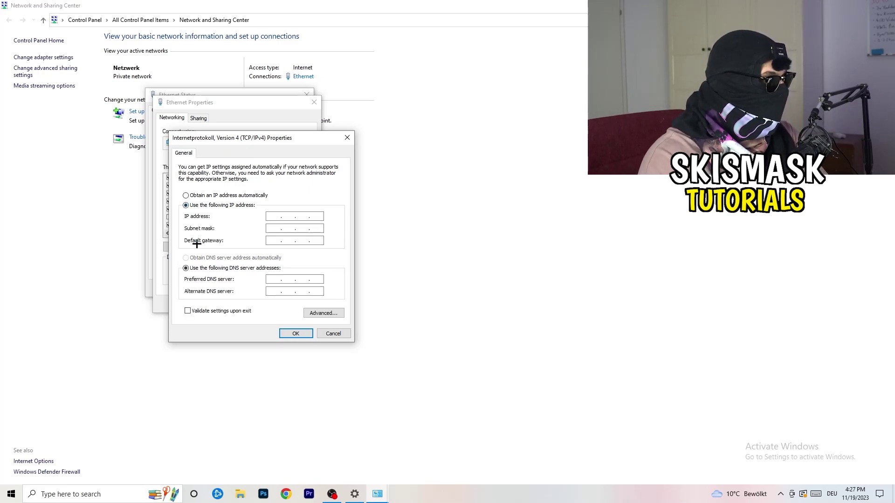
pyautogui.click(275, 216)
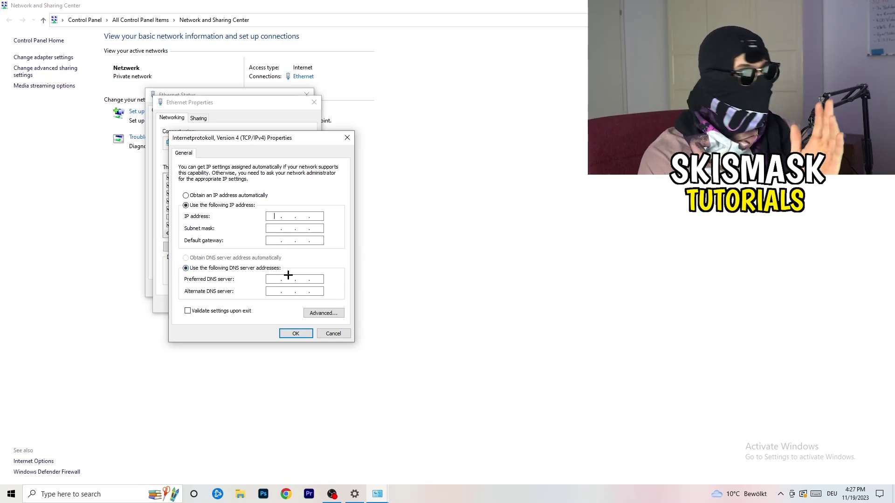
pyautogui.click(347, 136)
pyautogui.click(314, 101)
pyautogui.click(306, 93)
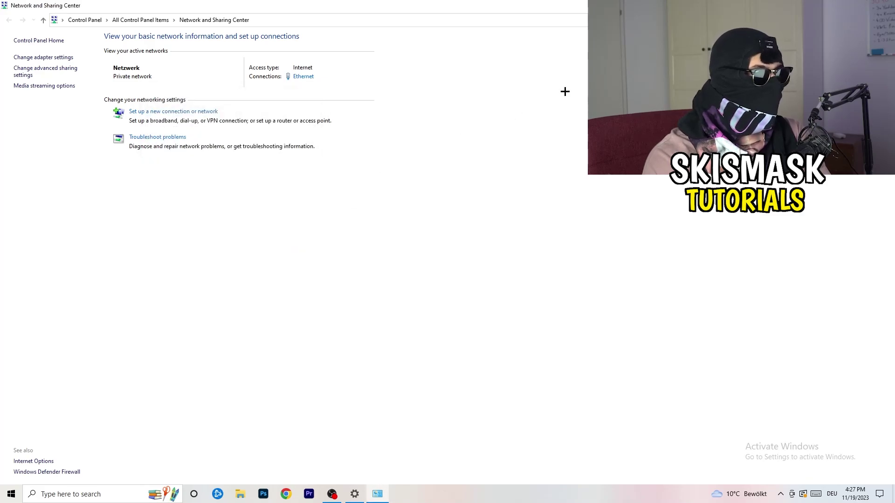
pyautogui.hotkey('alt', 'F4')
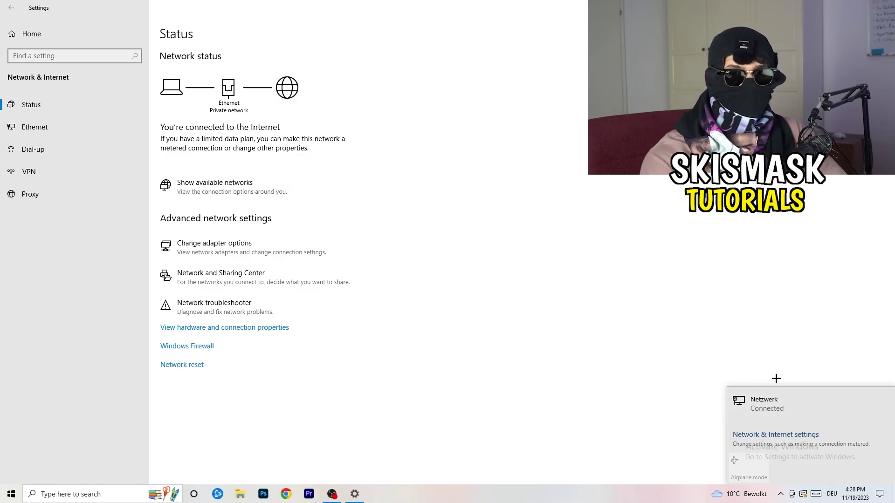
# Go to the Network & Internet settings from the network connection flyout and close Settings.
pyautogui.click(768, 434)
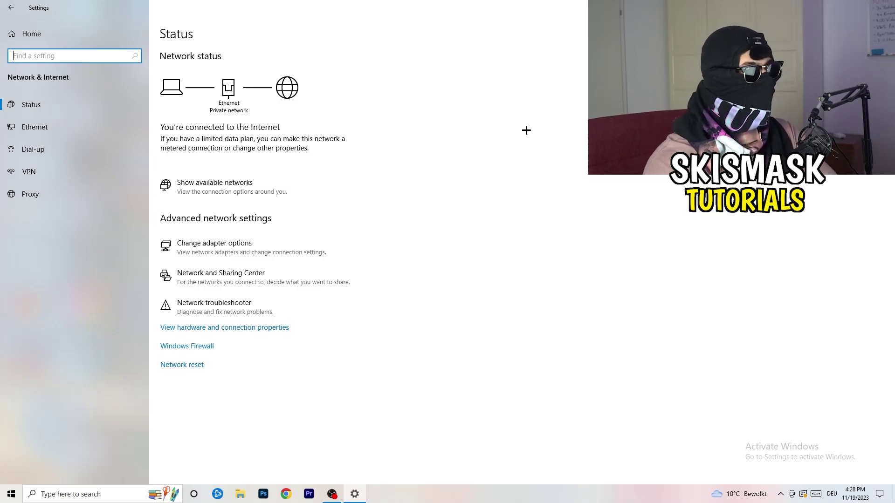
pyautogui.hotkey('alt', 'F4')
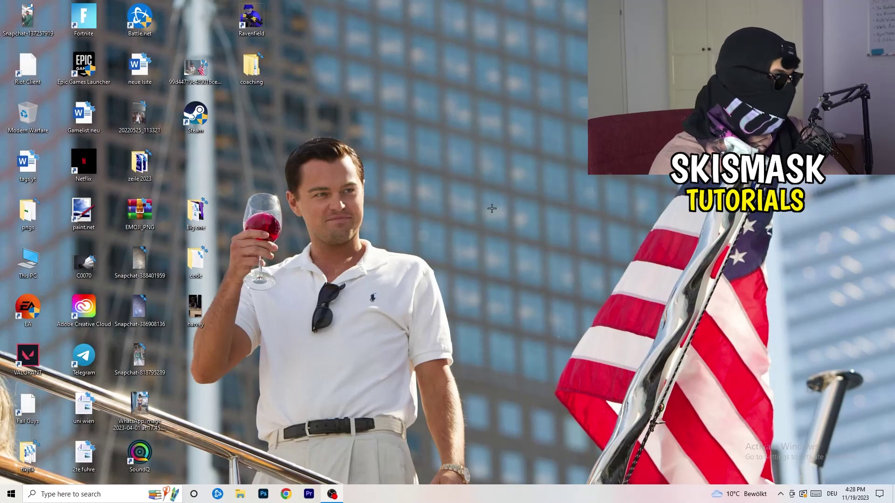
# Open the Windows Update page under Update & Security in Windows Settings.
pyautogui.press('super')
pyautogui.press('super+i')
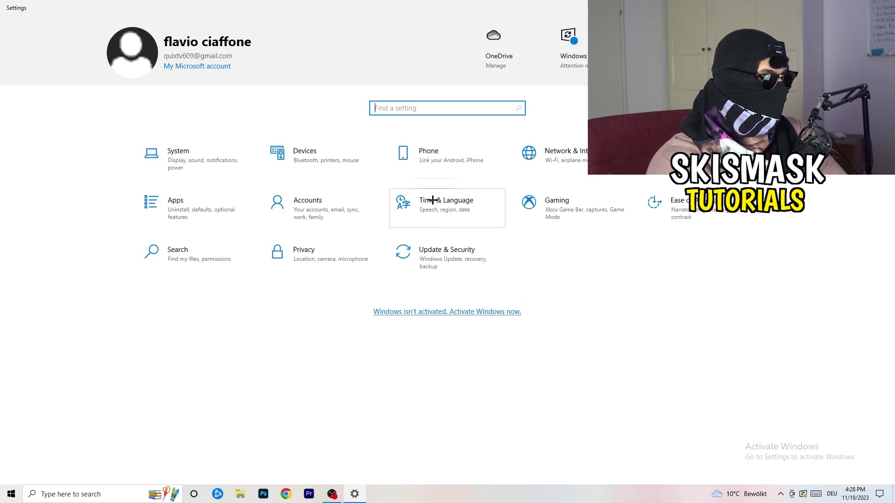
pyautogui.click(431, 259)
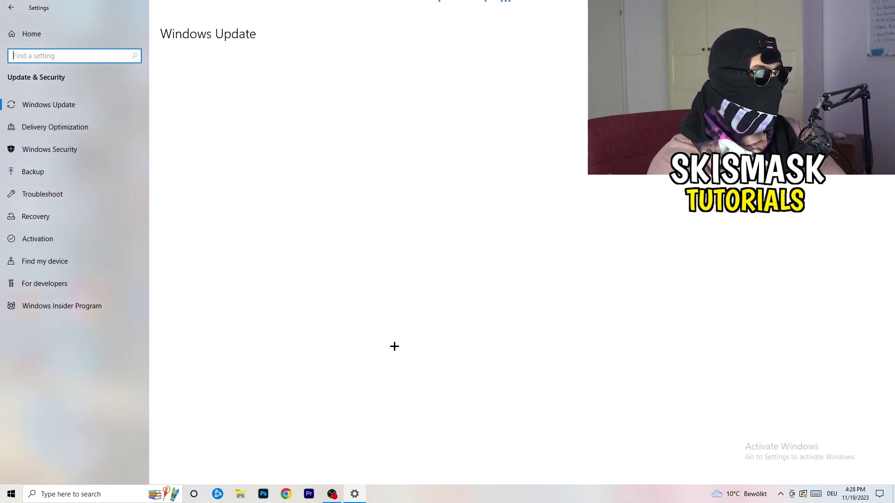